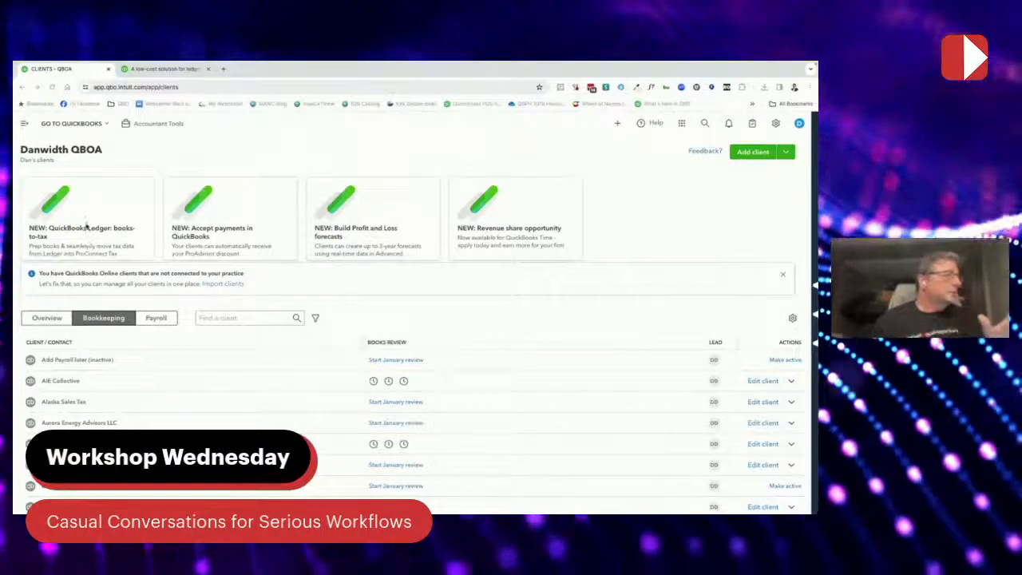
# Open the QuickBooks Ledger product page from the Ledger card and close the extra blank tab
pyautogui.moveTo(104, 237)
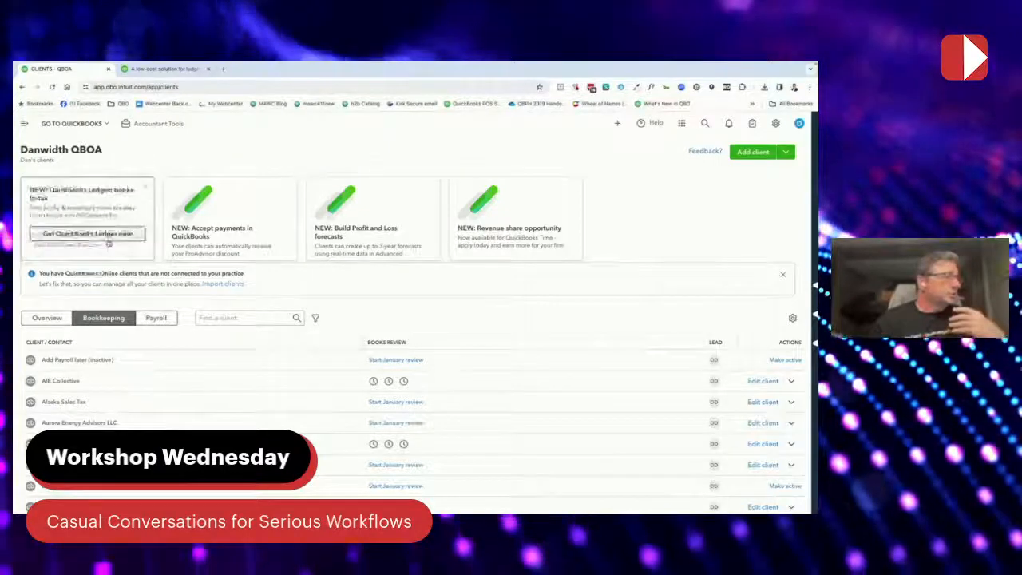
pyautogui.click(105, 237)
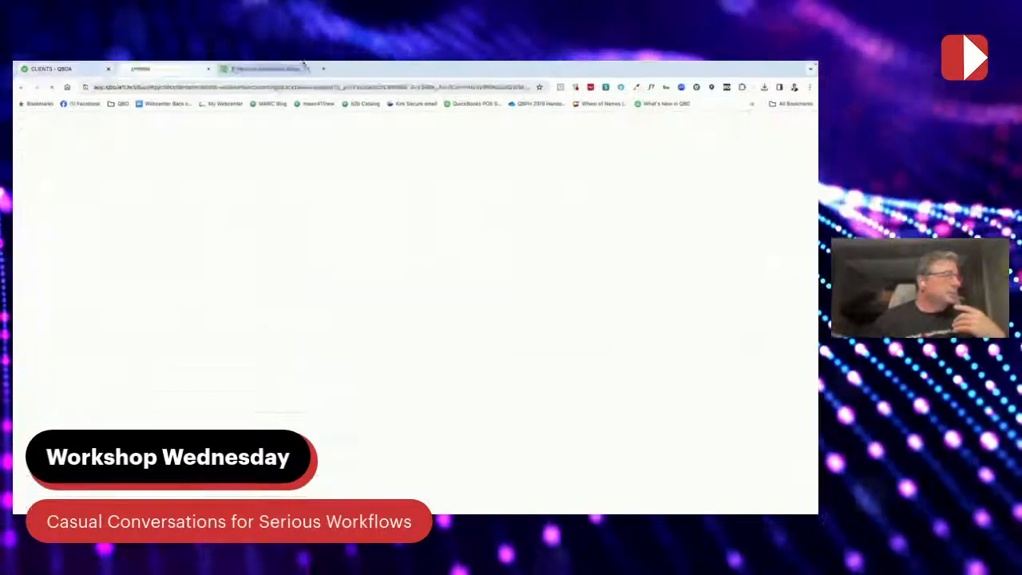
pyautogui.click(310, 69)
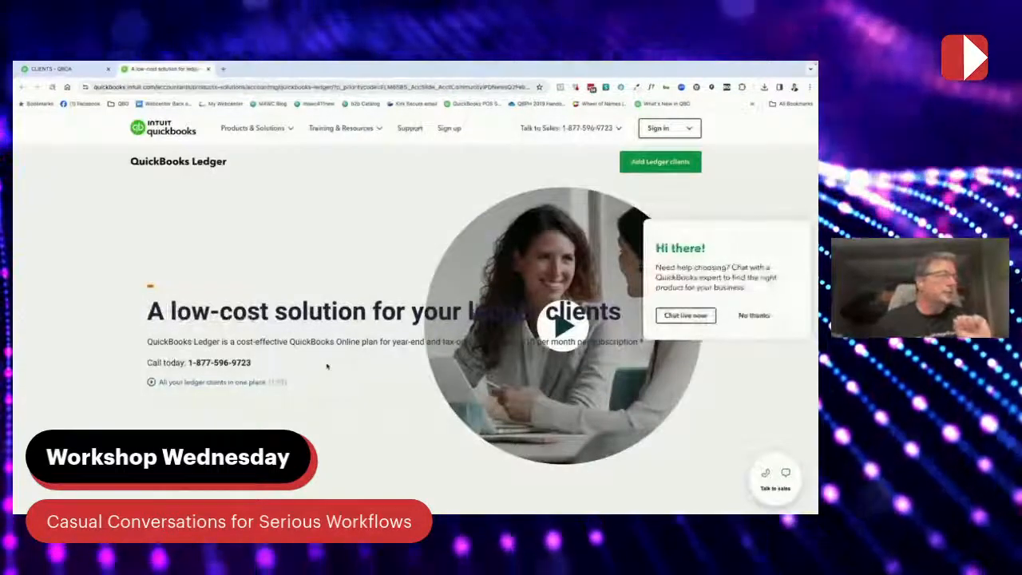
# Scroll through the Ledger feature overview down to the frequently asked questions
pyautogui.scroll(-1, 327, 366)
pyautogui.scroll(-5, 327, 367)
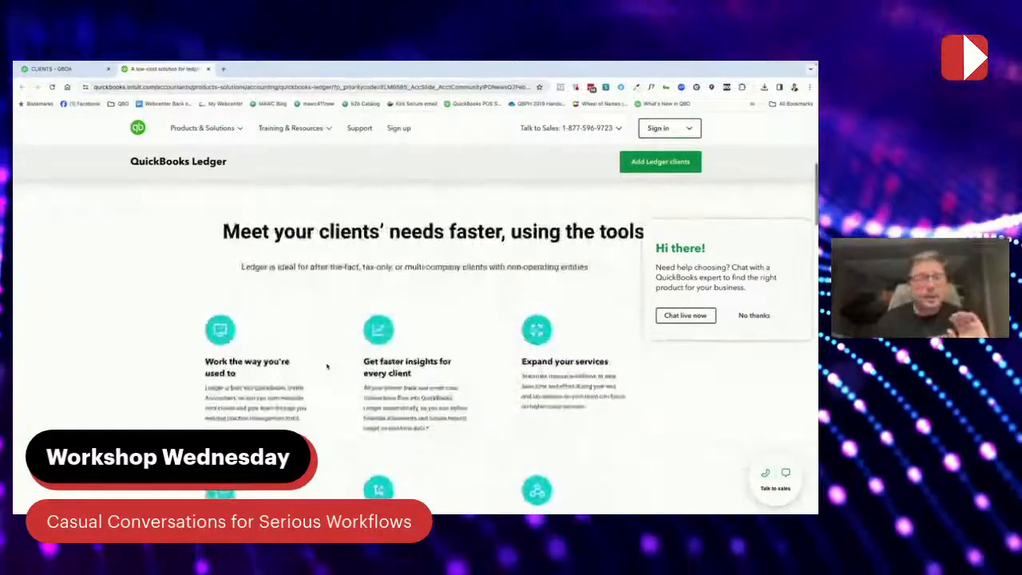
pyautogui.scroll(-2, 327, 367)
pyautogui.scroll(-2, 326, 366)
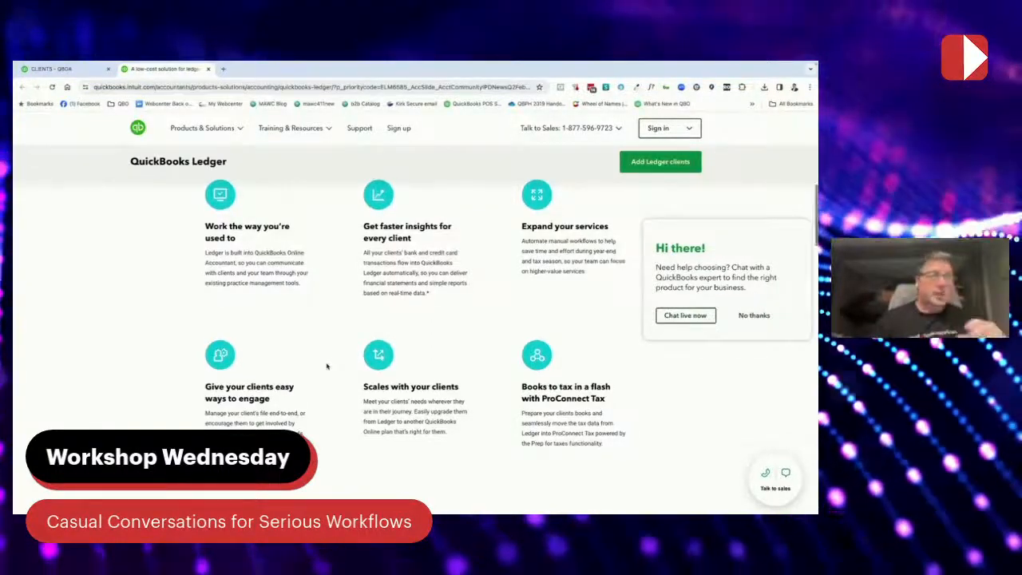
pyautogui.scroll(-1, 327, 366)
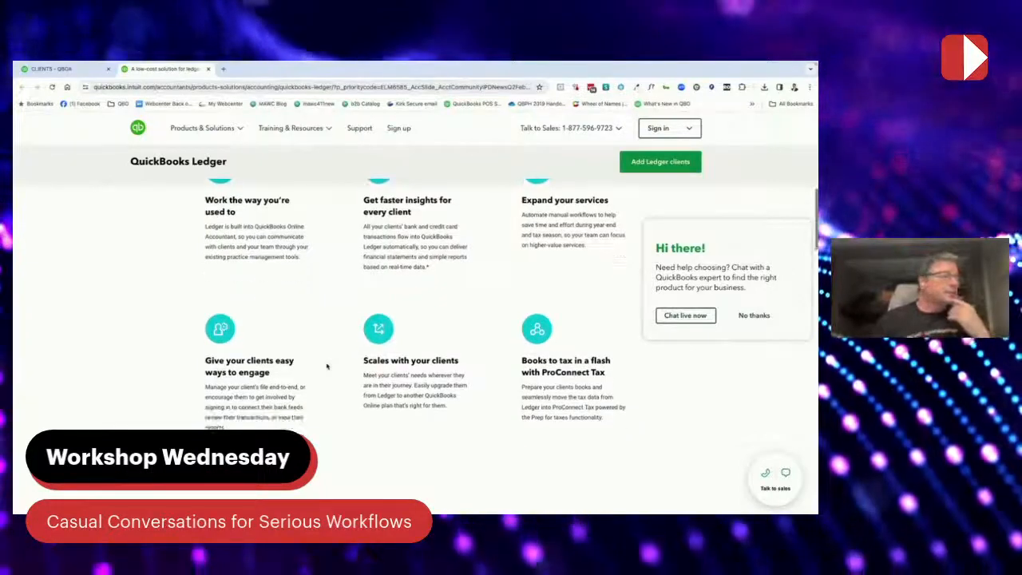
pyautogui.scroll(-10, 327, 366)
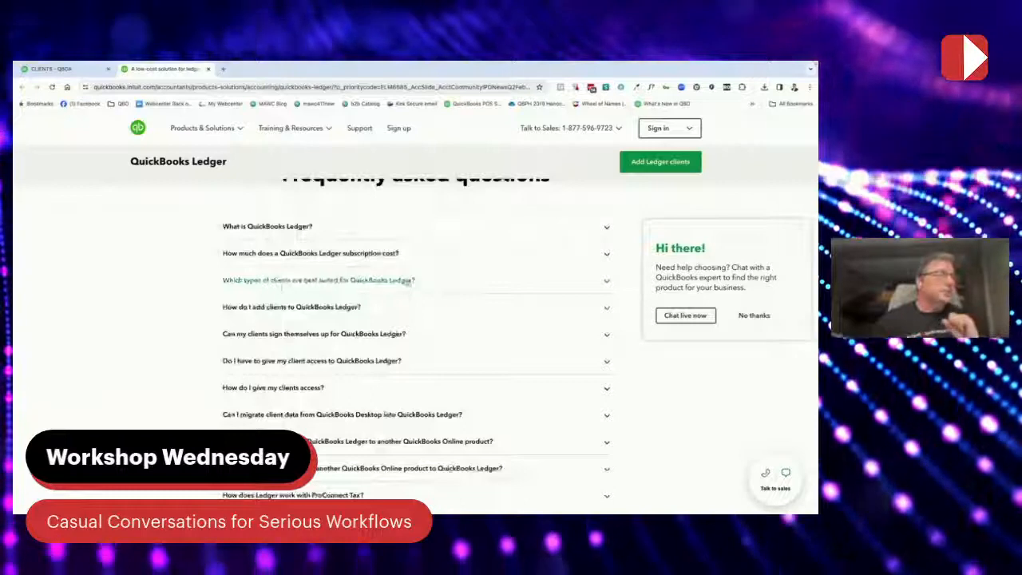
# Expand and read the FAQ answer on which types of clients suit Ledger
pyautogui.click(607, 282)
pyautogui.scroll(-1, 468, 381)
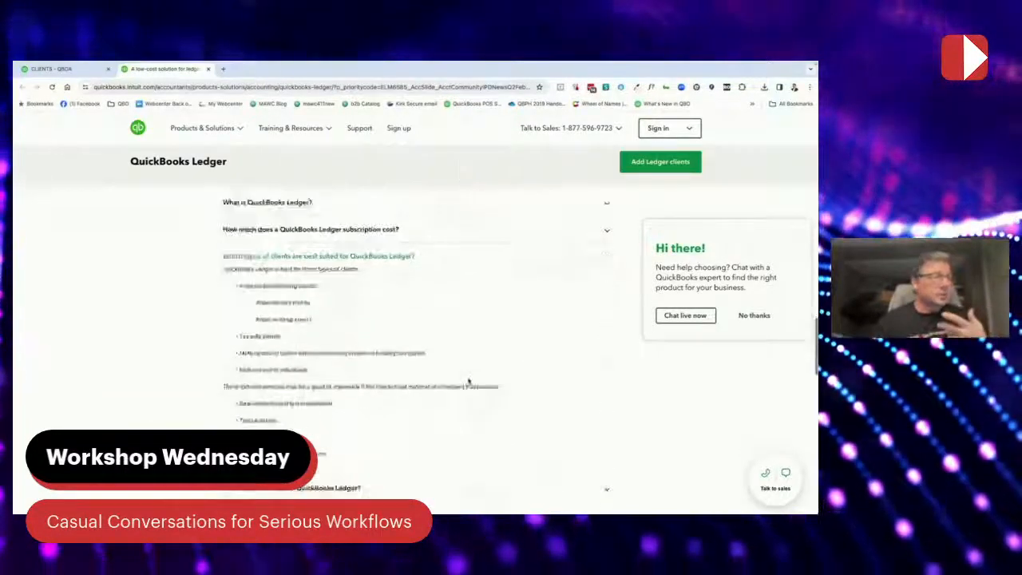
pyautogui.scroll(-1, 469, 381)
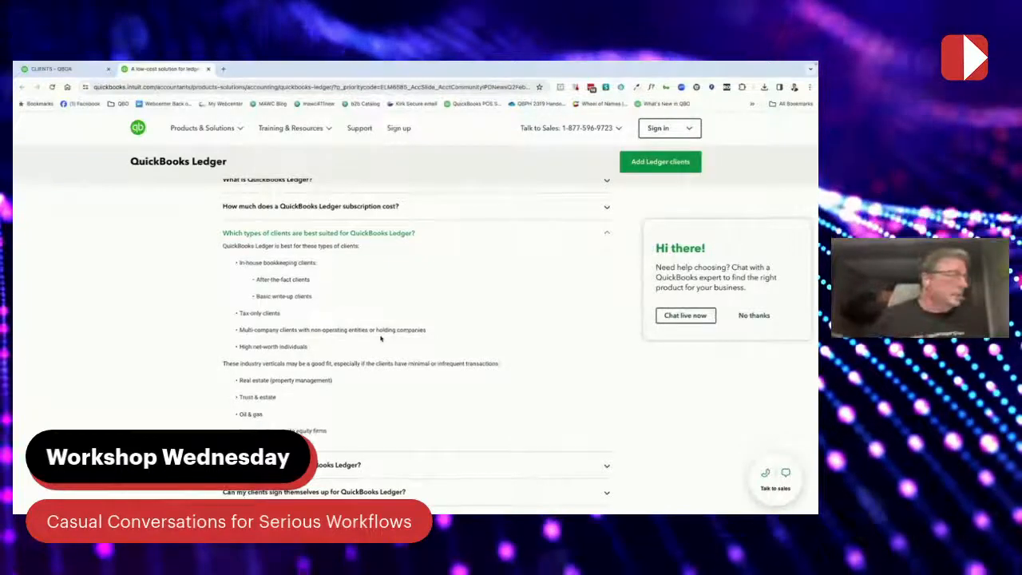
pyautogui.scroll(-1, 380, 338)
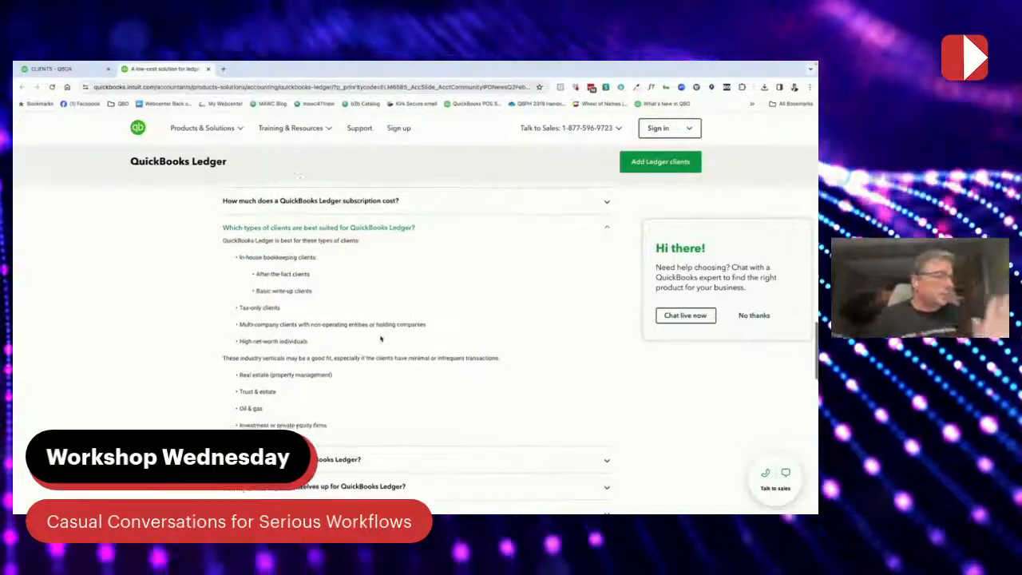
pyautogui.scroll(-1, 380, 339)
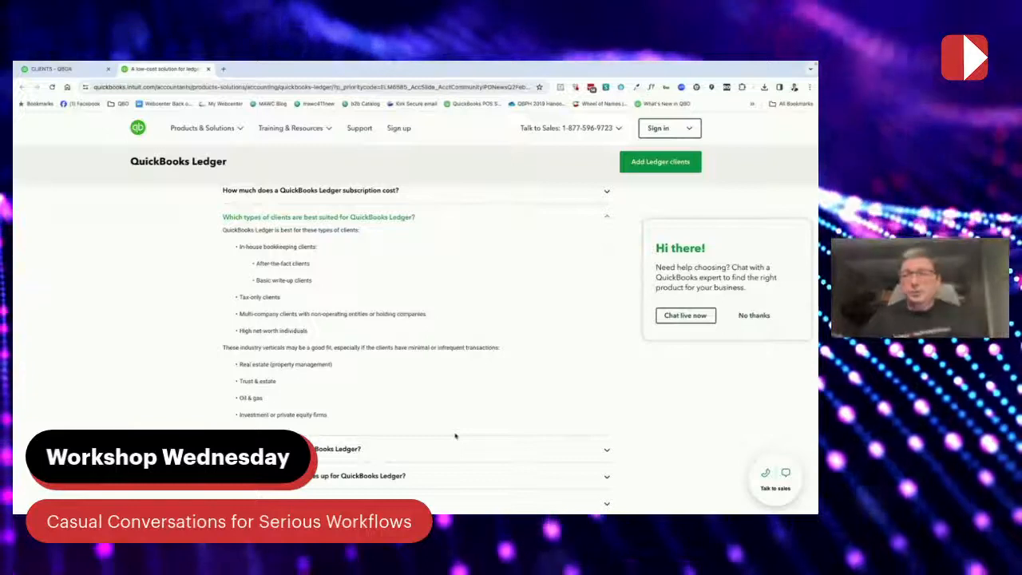
# Expand the FAQ answer on adding clients, then go back to the CLIENTS - QBOA tab
pyautogui.moveTo(599, 512)
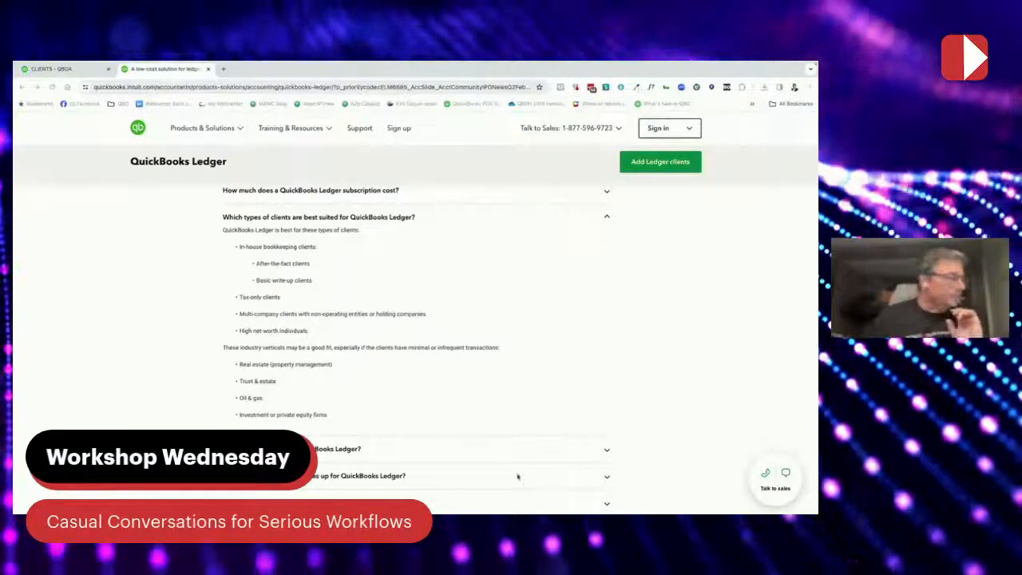
pyautogui.click(612, 454)
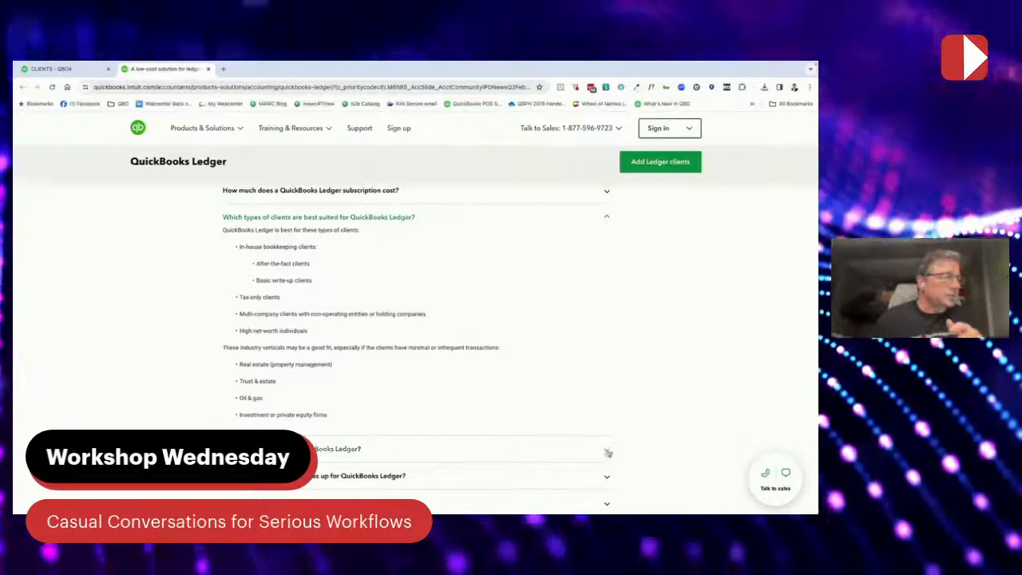
pyautogui.click(607, 453)
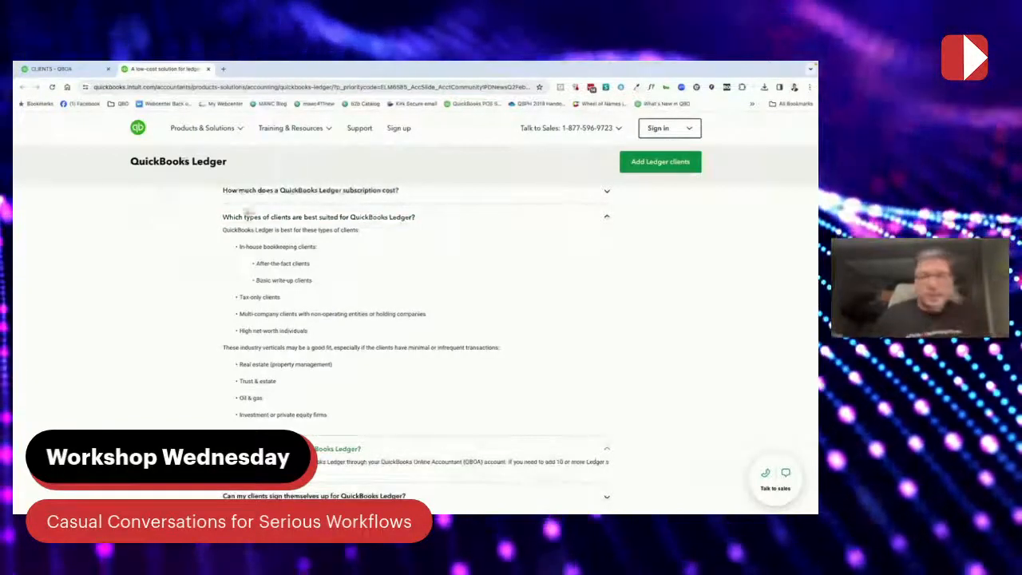
pyautogui.click(65, 71)
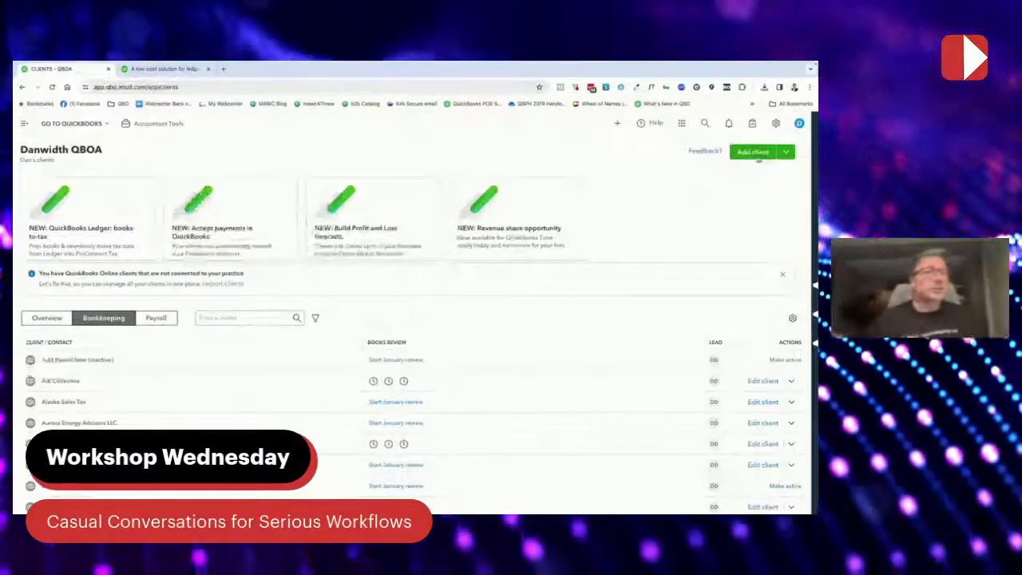
# Start a new client with business name 'QB Ledger Take 2' and the owner's e-mail address
pyautogui.click(757, 155)
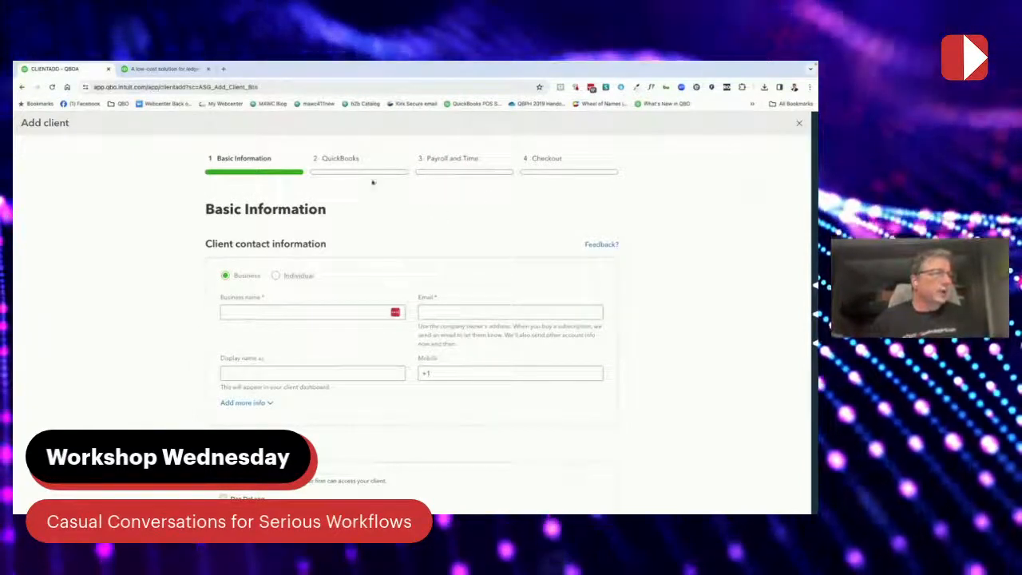
pyautogui.click(278, 312)
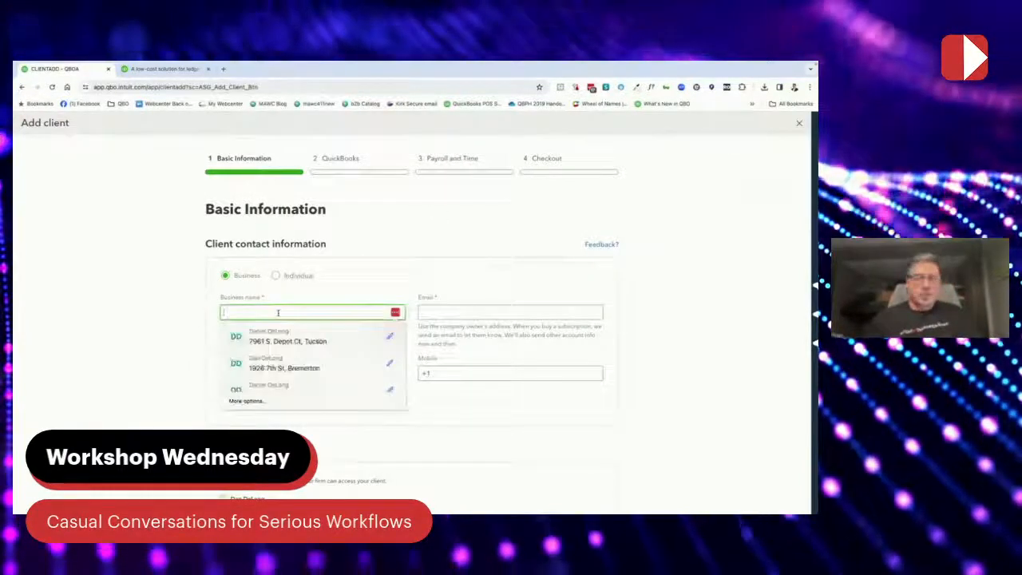
pyautogui.write('QB Ledger')
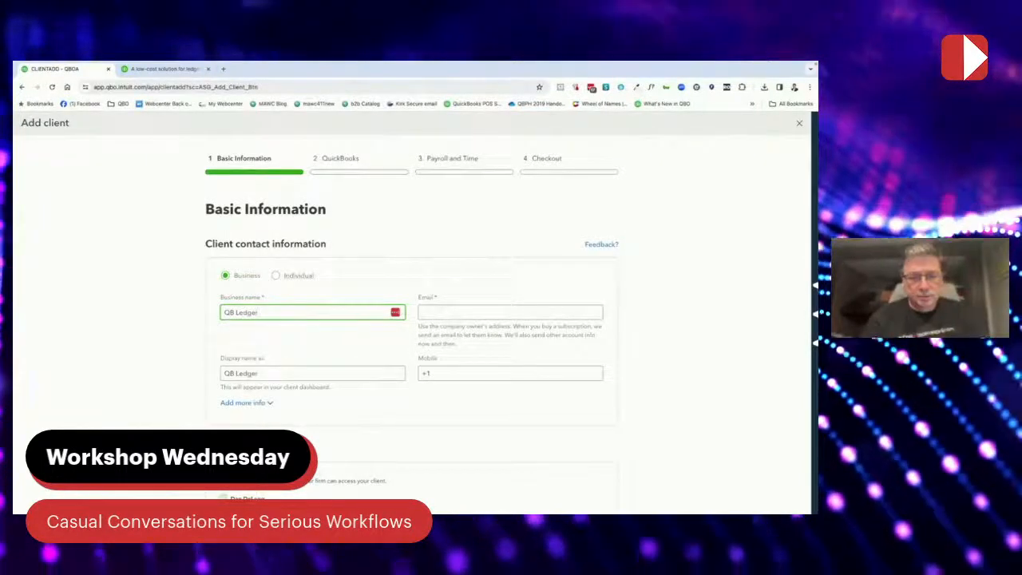
pyautogui.write(' Take 2')
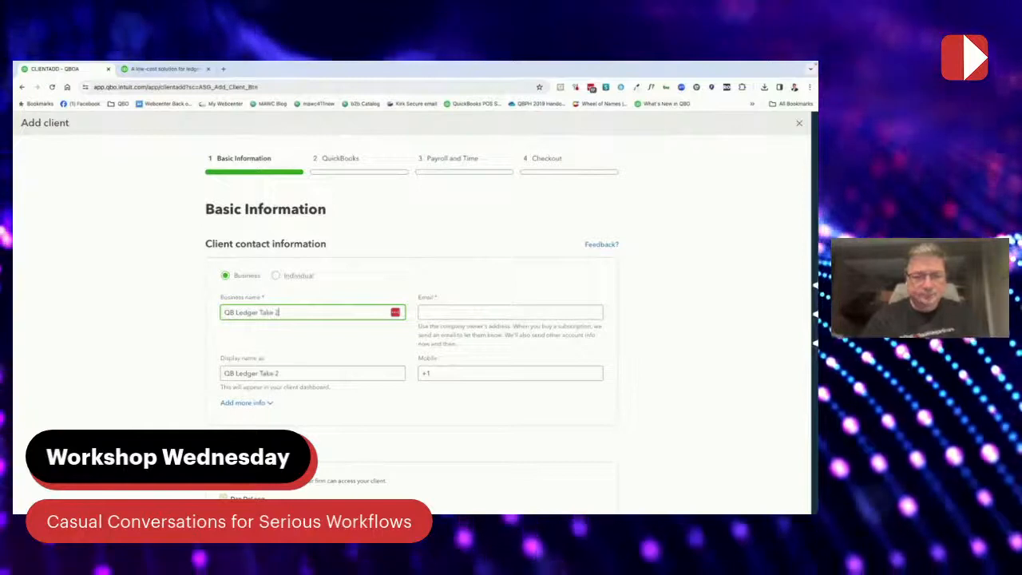
pyautogui.press('Tab')
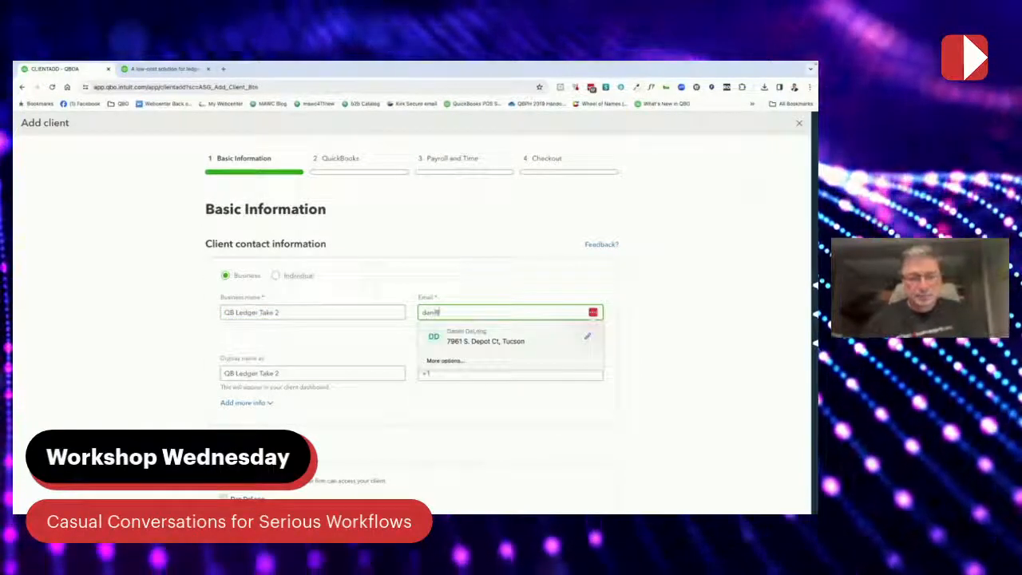
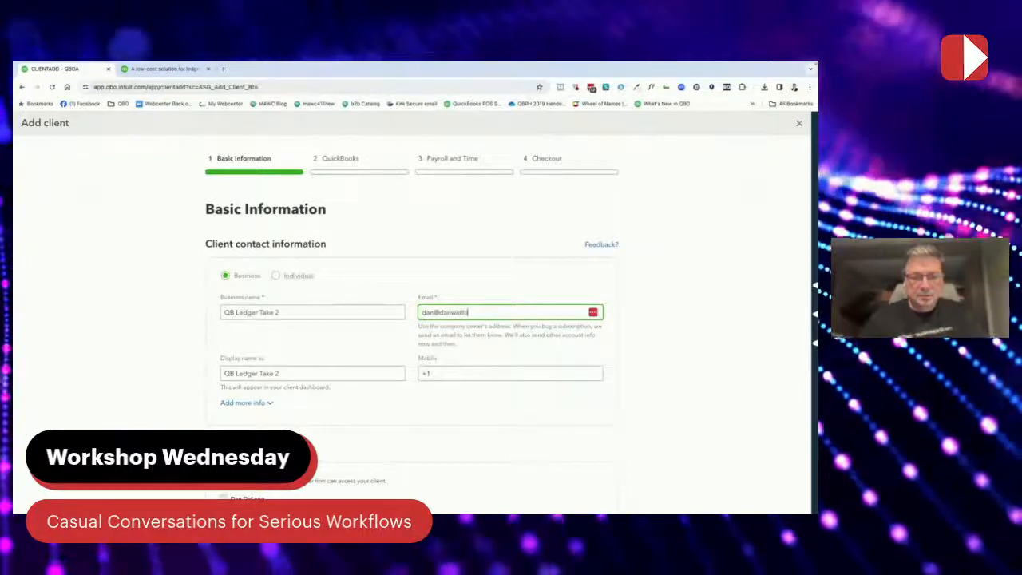
pyautogui.press('Tab')
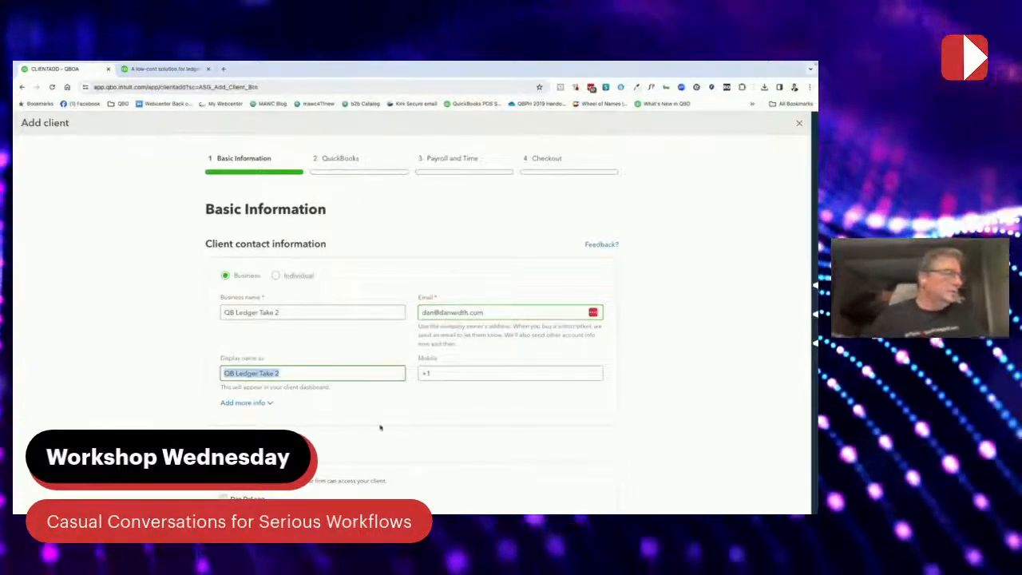
pyautogui.scroll(-6, 343, 411)
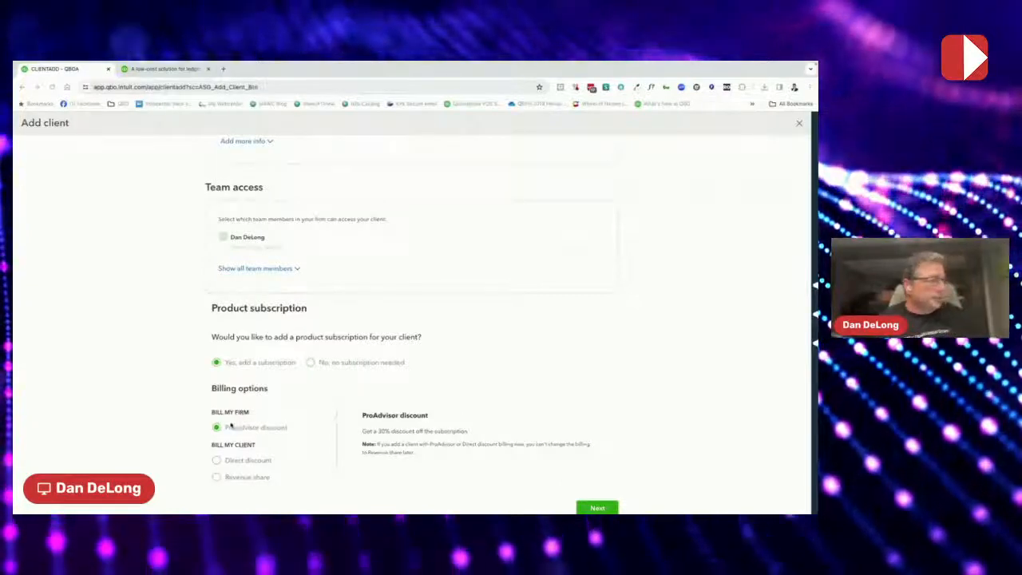
pyautogui.scroll(-1, 232, 427)
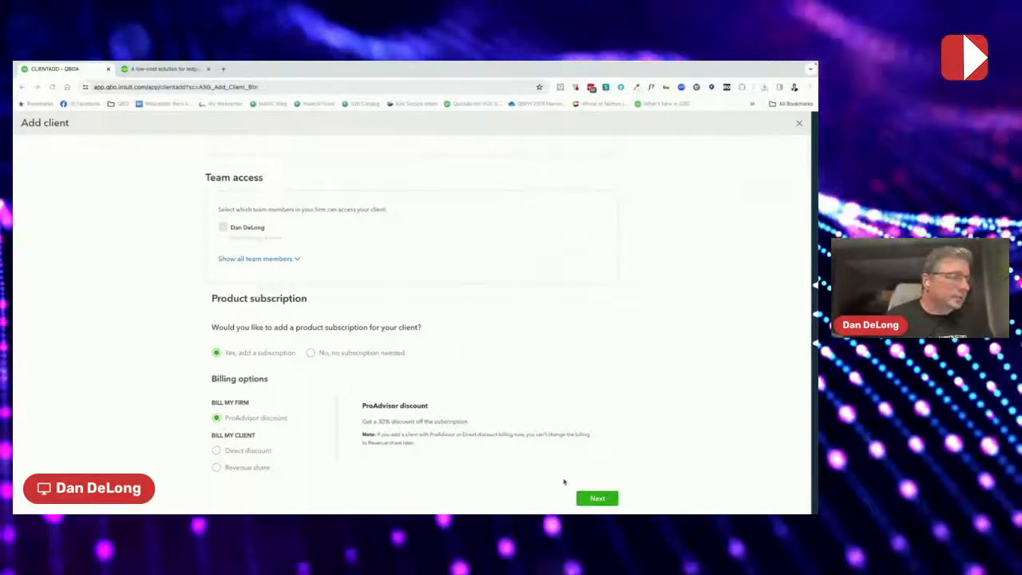
# Select the QuickBooks Ledger plan, add no payroll or time, and continue to checkout
pyautogui.click(598, 498)
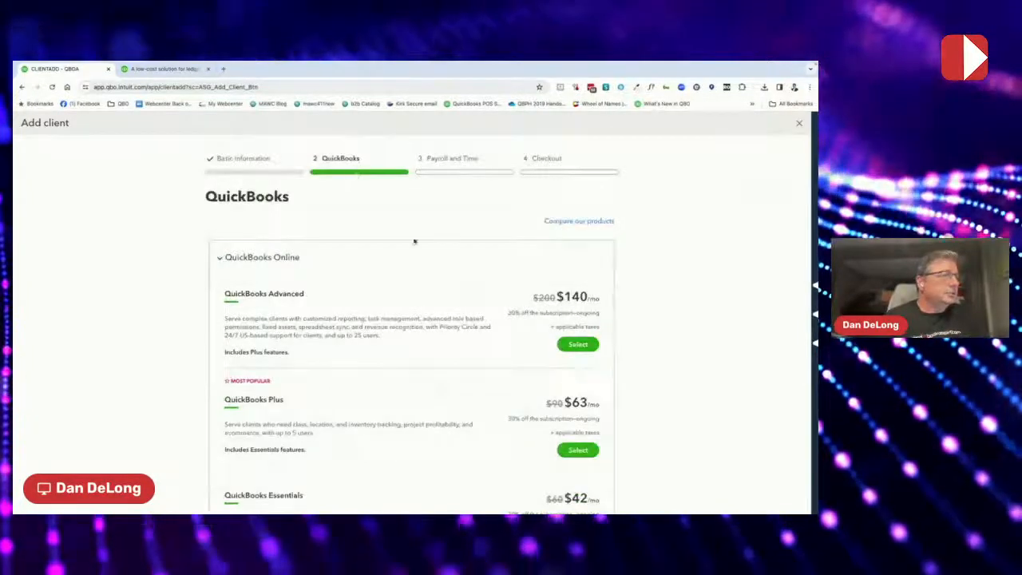
pyautogui.scroll(-1, 410, 291)
pyautogui.scroll(-3, 411, 291)
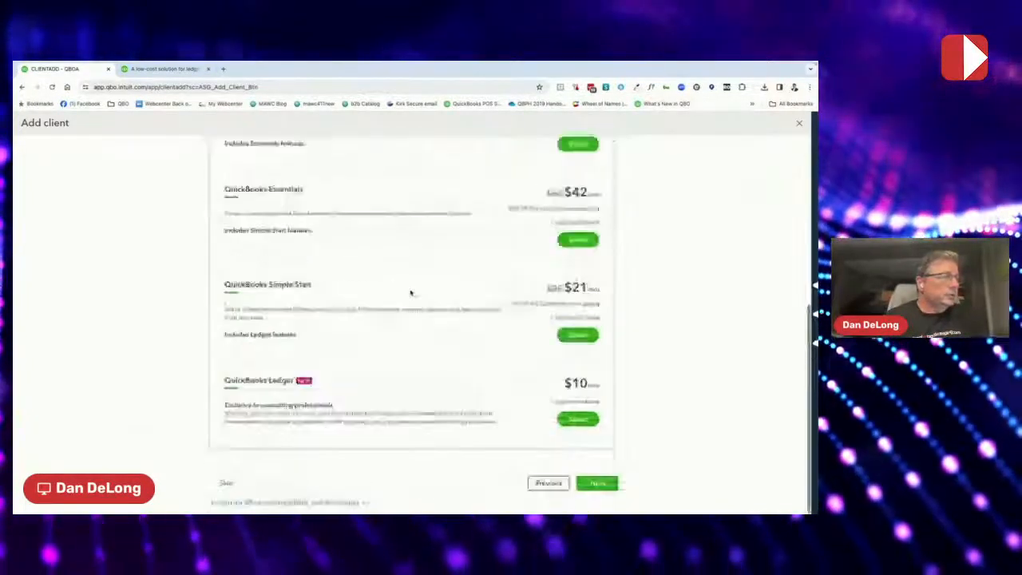
pyautogui.click(579, 420)
pyautogui.click(604, 380)
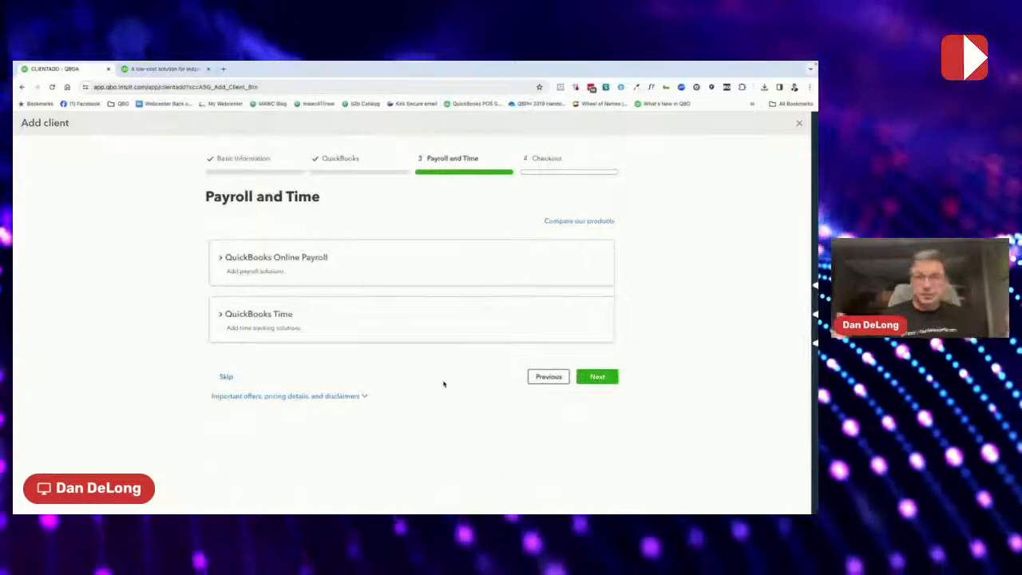
pyautogui.click(597, 378)
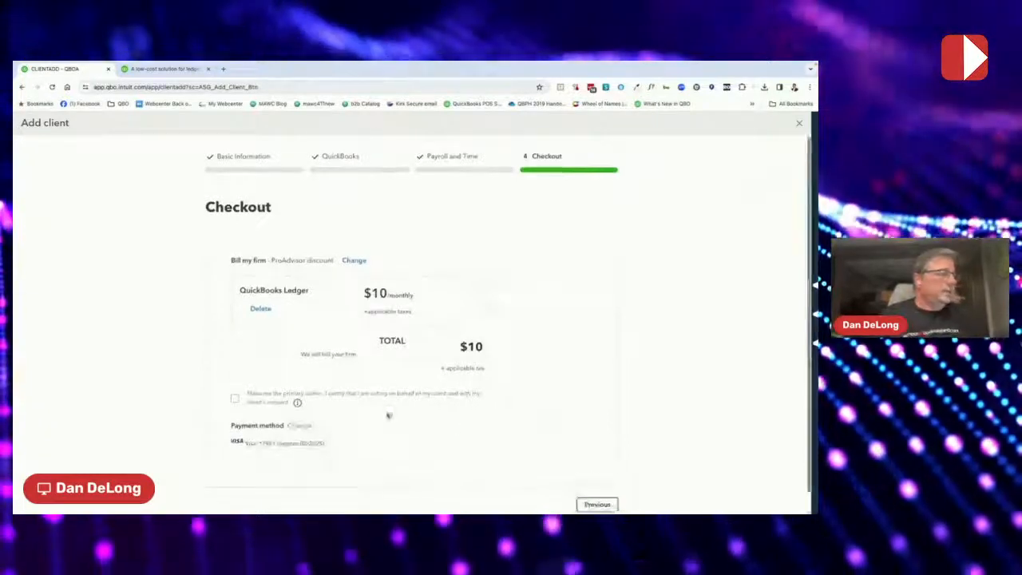
pyautogui.scroll(-1, 389, 415)
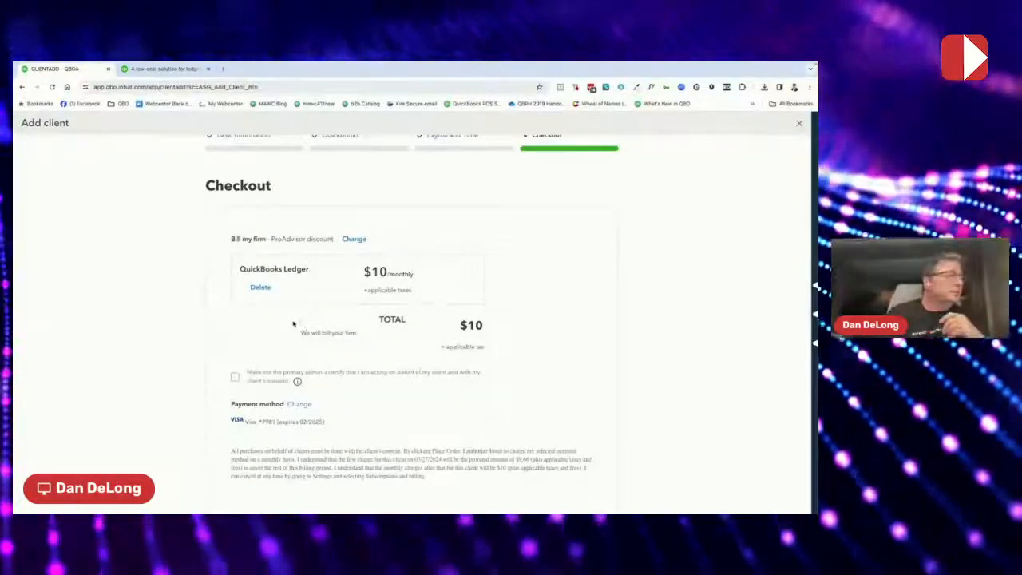
# Tick 'Make me the primary admin' on Checkout and review the $10 order summary
pyautogui.scroll(1, 326, 259)
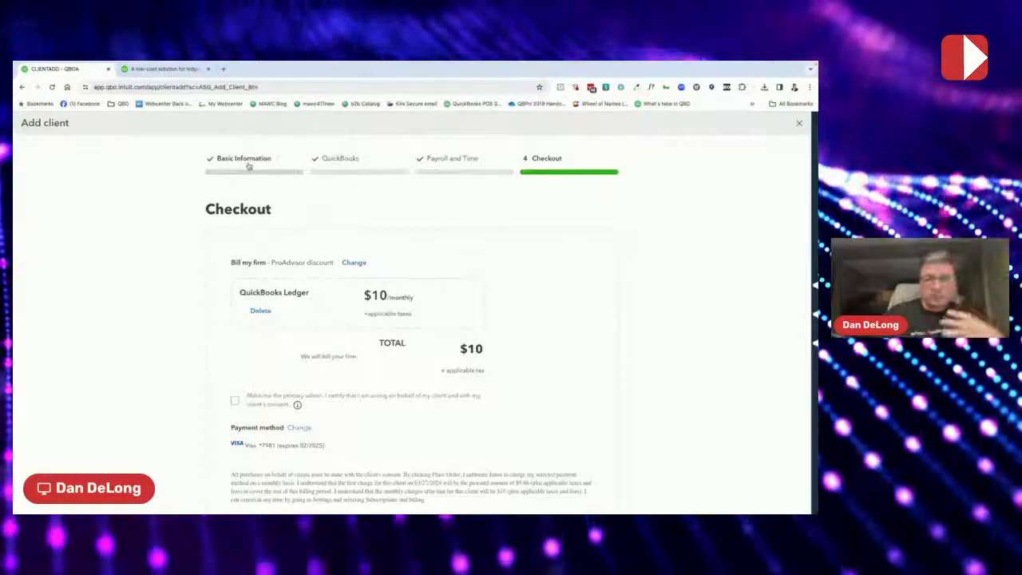
pyautogui.click(276, 404)
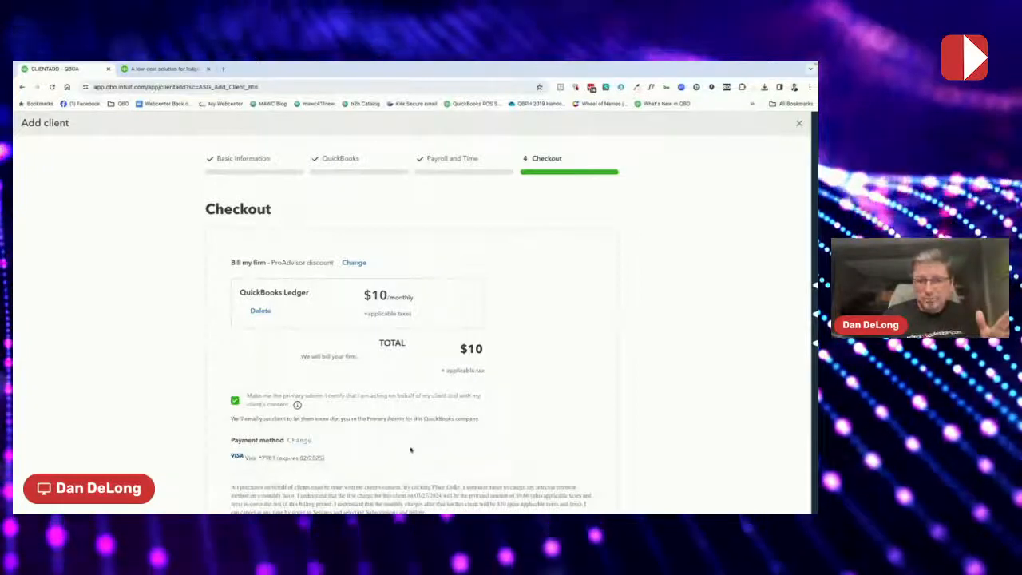
pyautogui.scroll(-1, 410, 450)
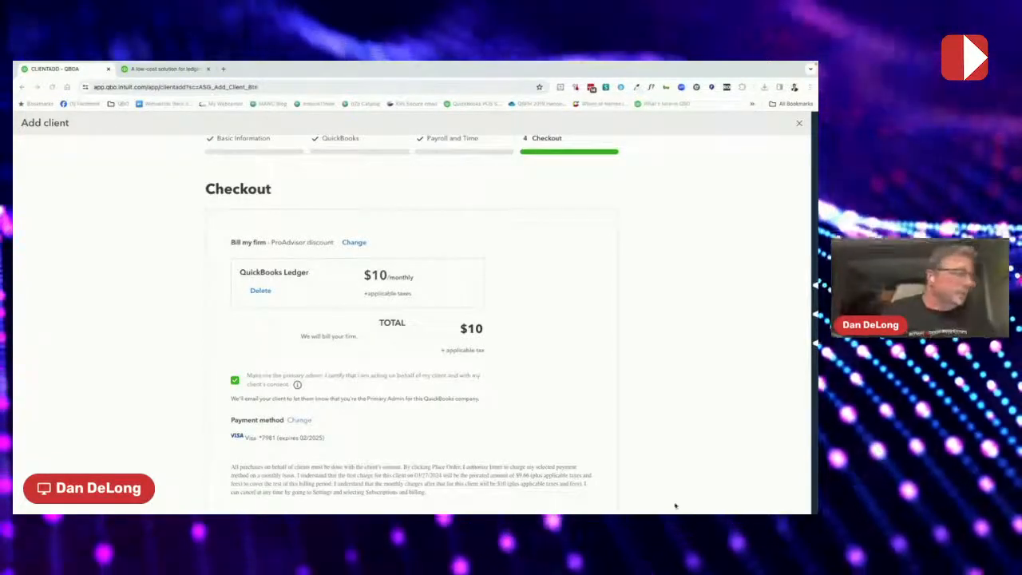
pyautogui.moveTo(411, 510)
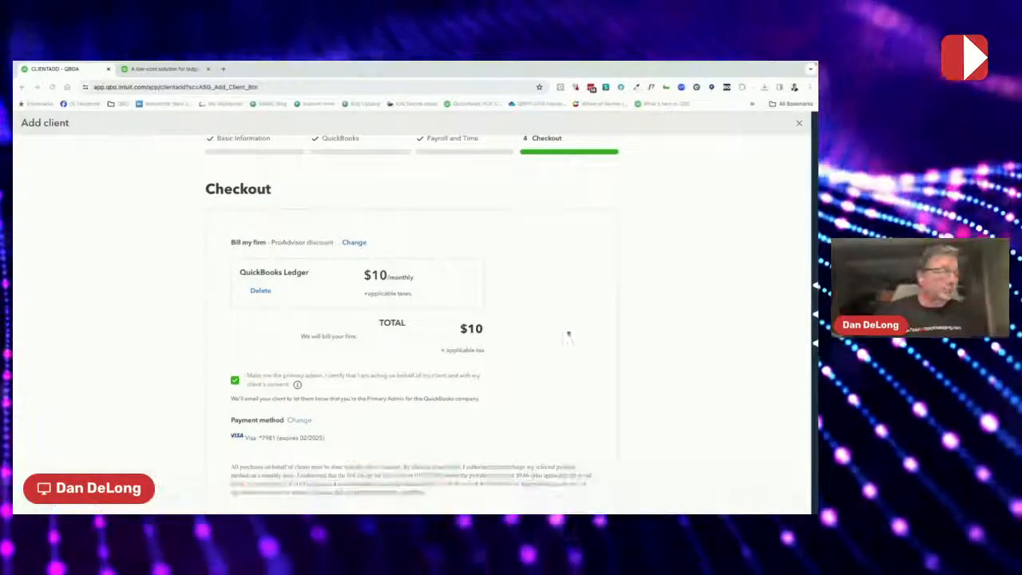
pyautogui.scroll(-2, 560, 353)
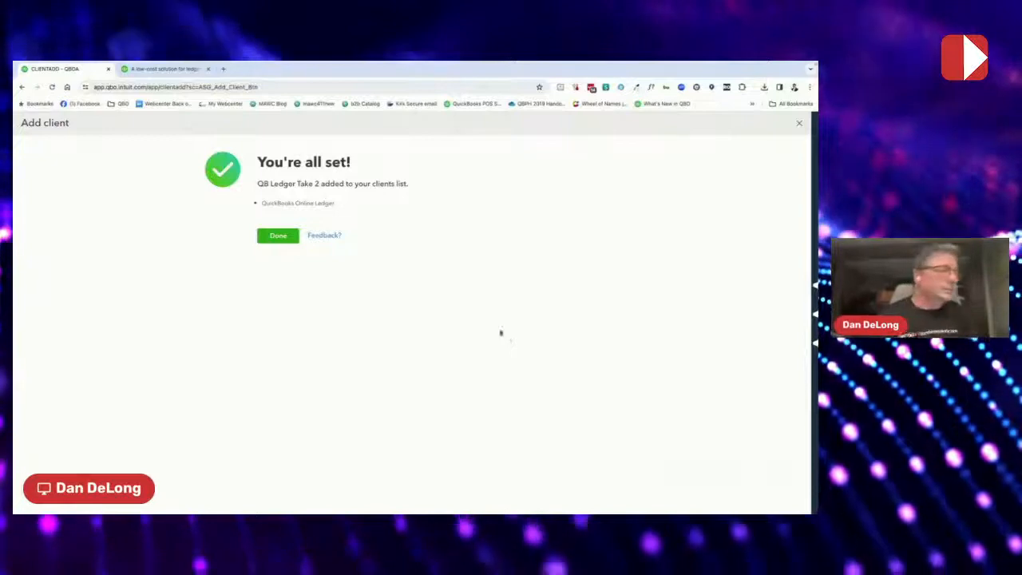
# Click Done on the 'You're all set!' page to return to the client list
pyautogui.click(279, 236)
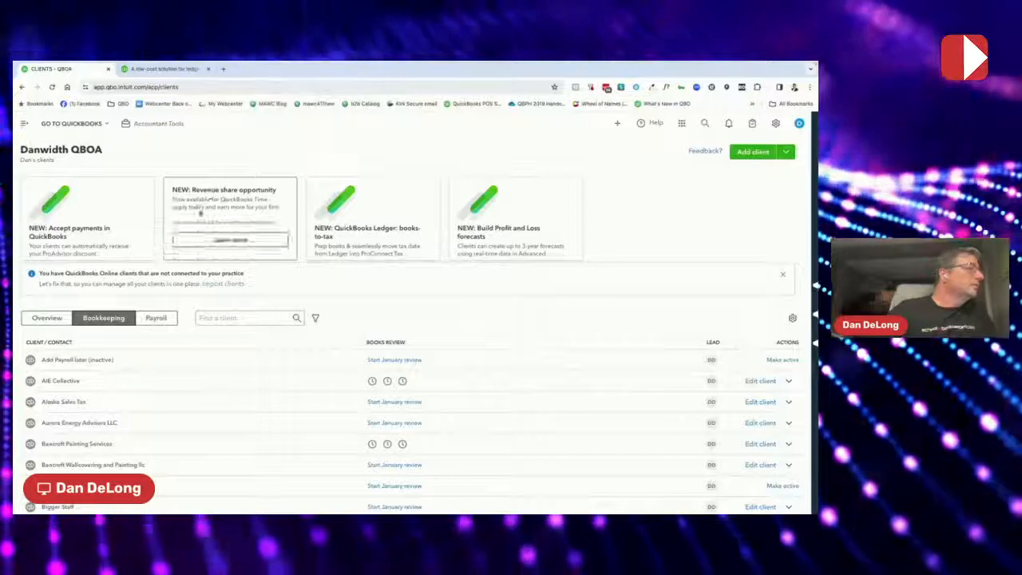
# Search the client switcher for 'ledger' and open QB Ledger Take 2's books
pyautogui.click(76, 124)
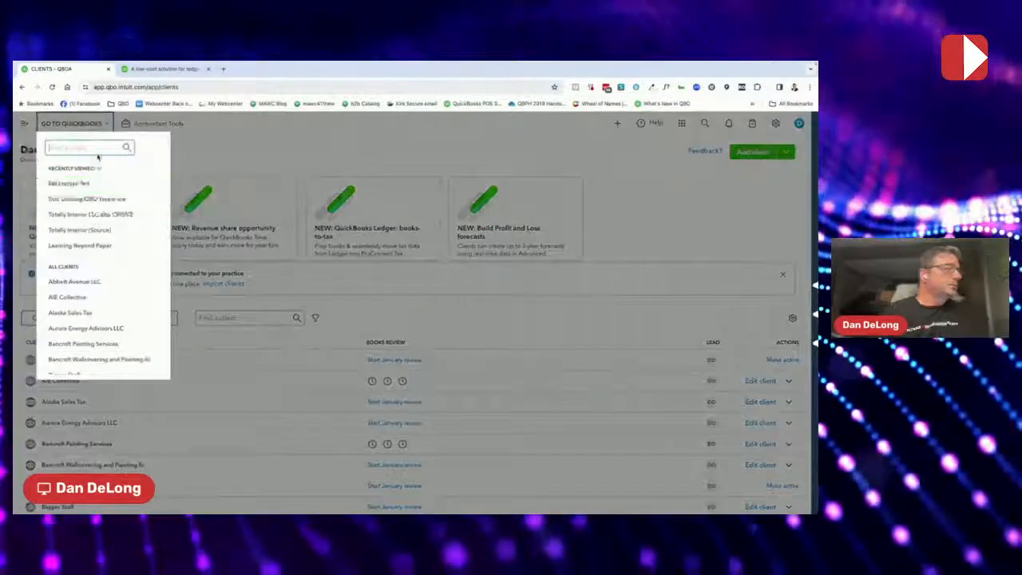
pyautogui.write('ledger')
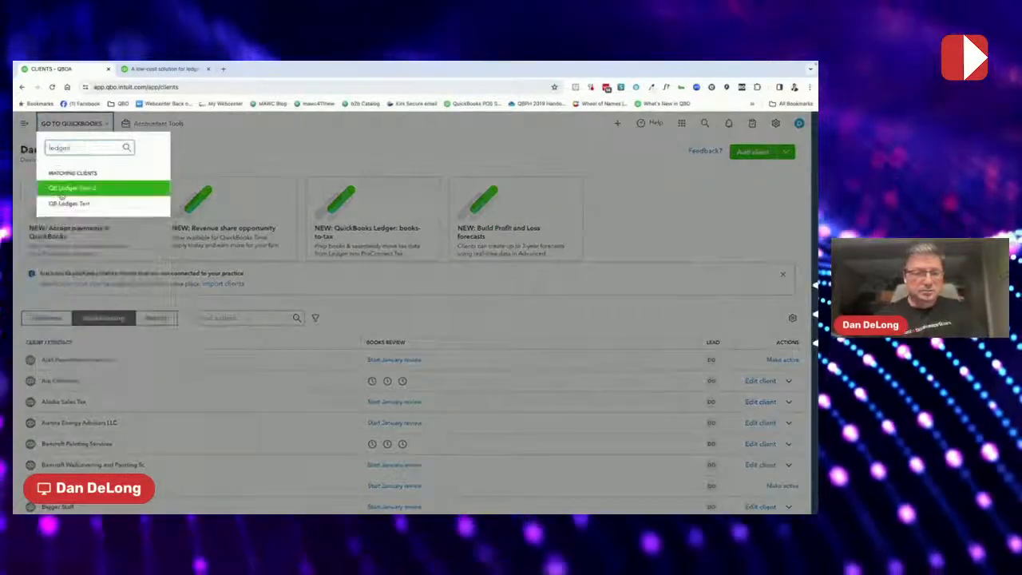
pyautogui.click(64, 190)
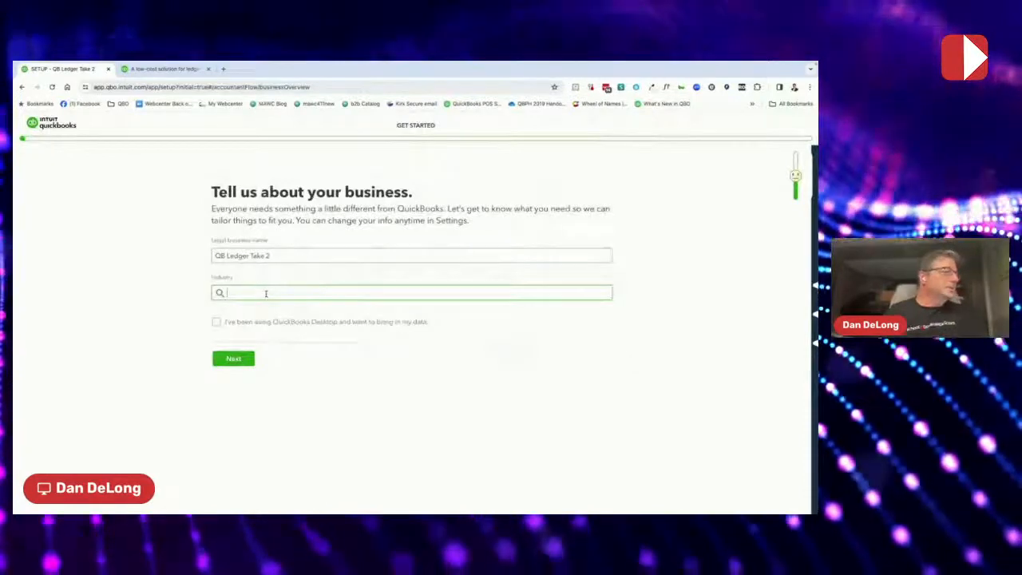
# Search 'real' and pick 'Lessors of other real estate property' as the industry
pyautogui.write('real')
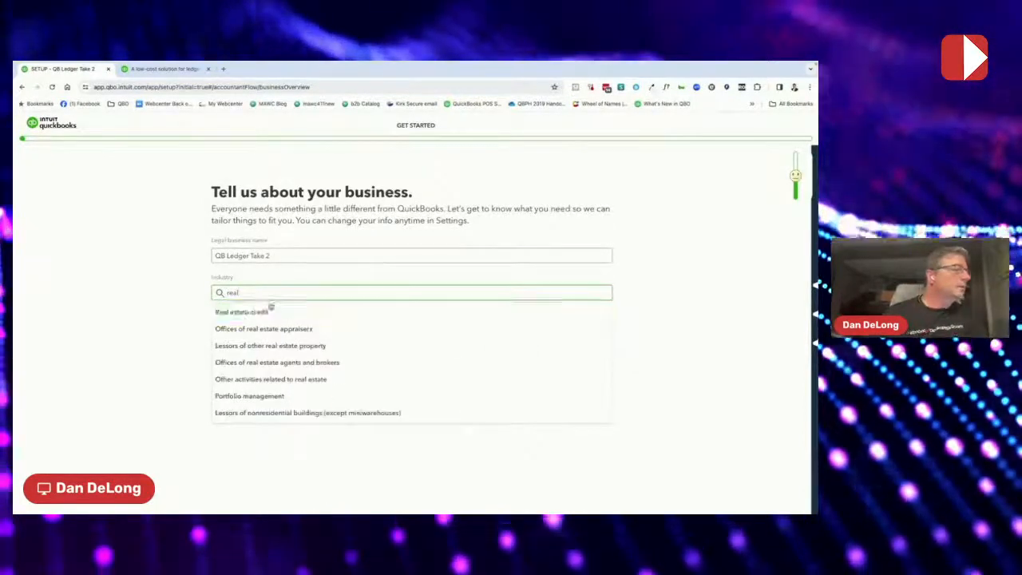
pyautogui.click(281, 346)
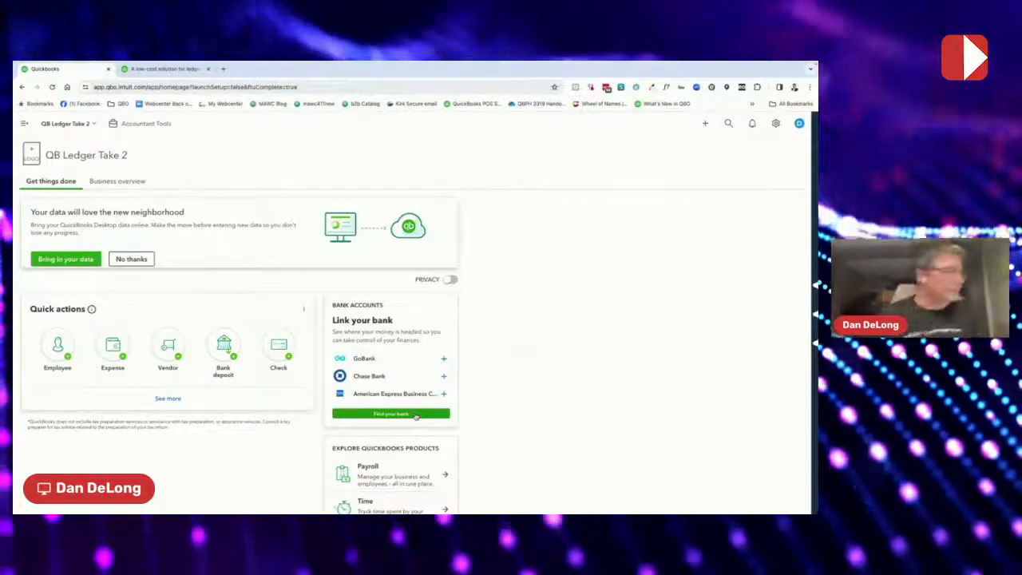
# Expand the left navigation menu and show the + New transaction options
pyautogui.click(26, 124)
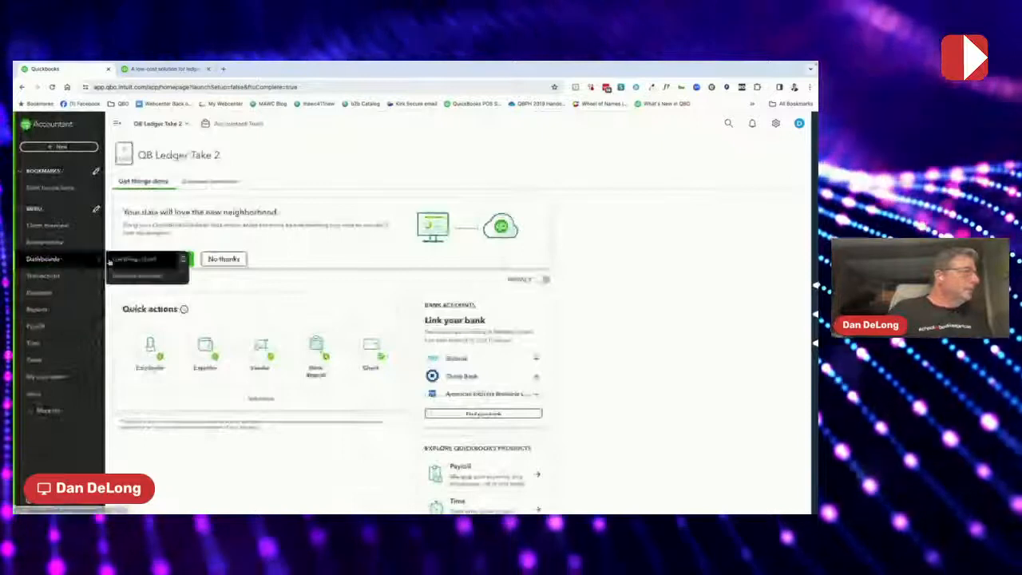
pyautogui.moveTo(94, 394)
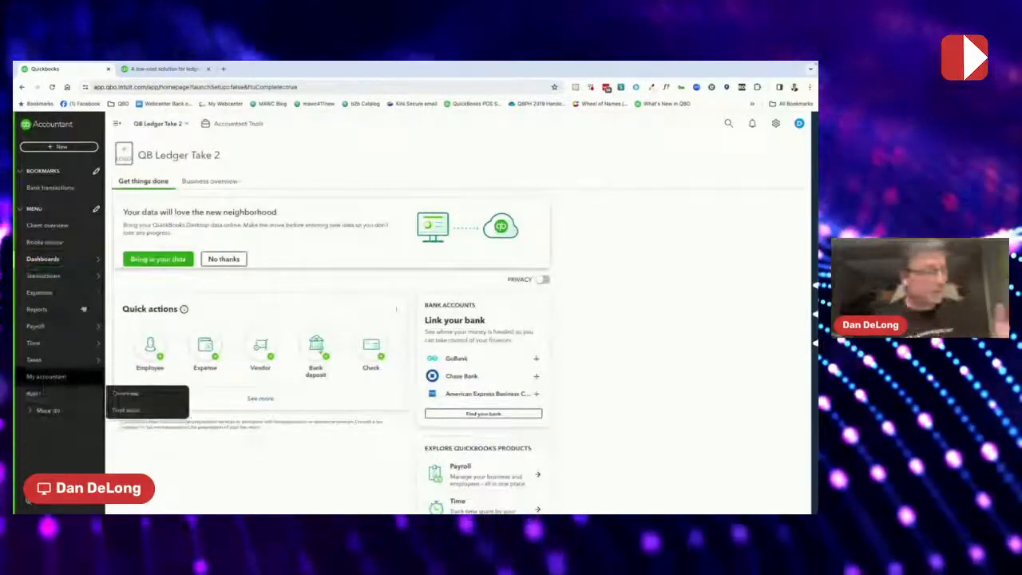
pyautogui.click(60, 149)
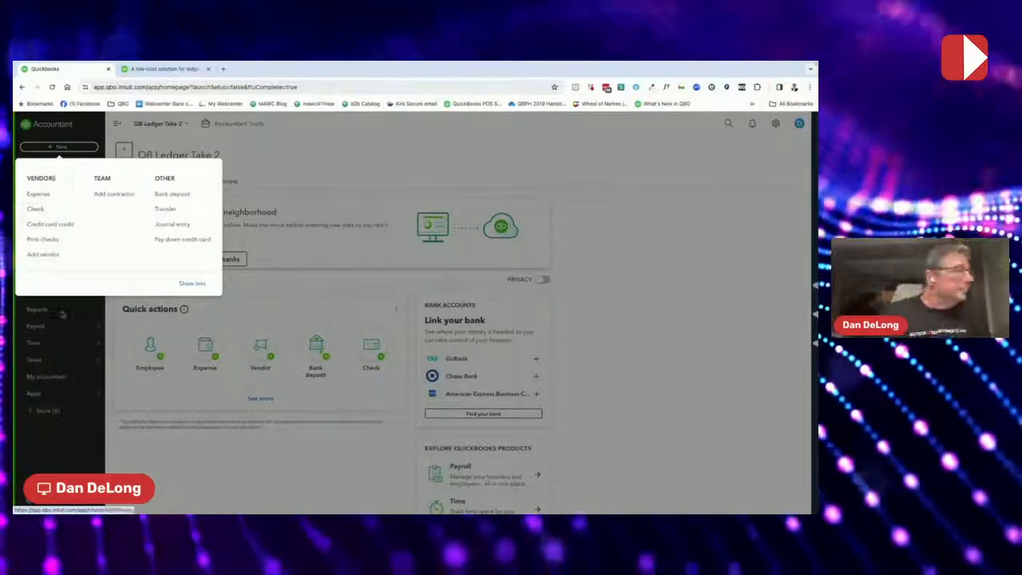
# Click outside the + New menu to dismiss it and return to the homepage
pyautogui.click(159, 462)
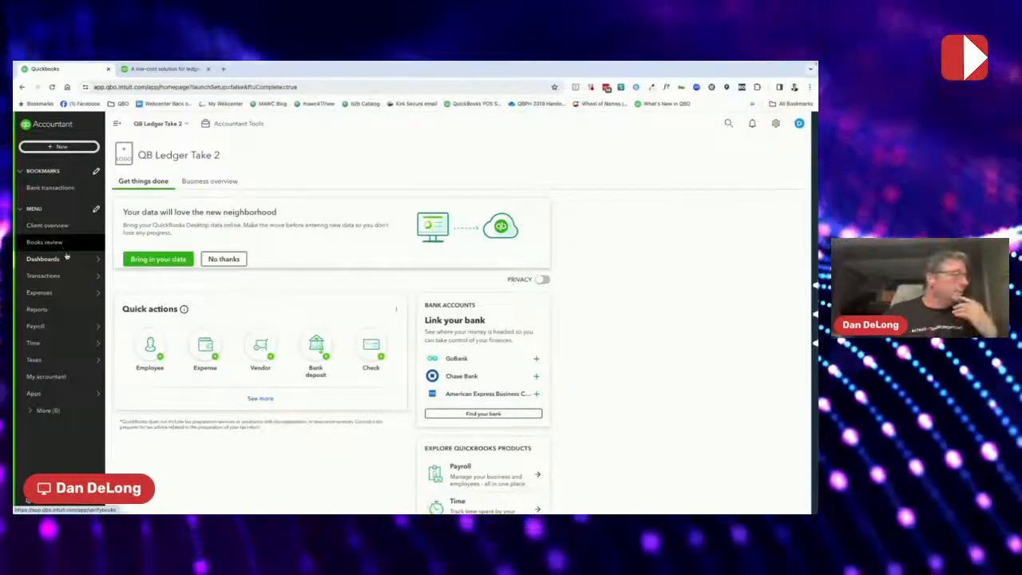
# Preview the Transactions and Expenses menus, then go to QB Ledger Take 2's Reports page
pyautogui.moveTo(67, 272)
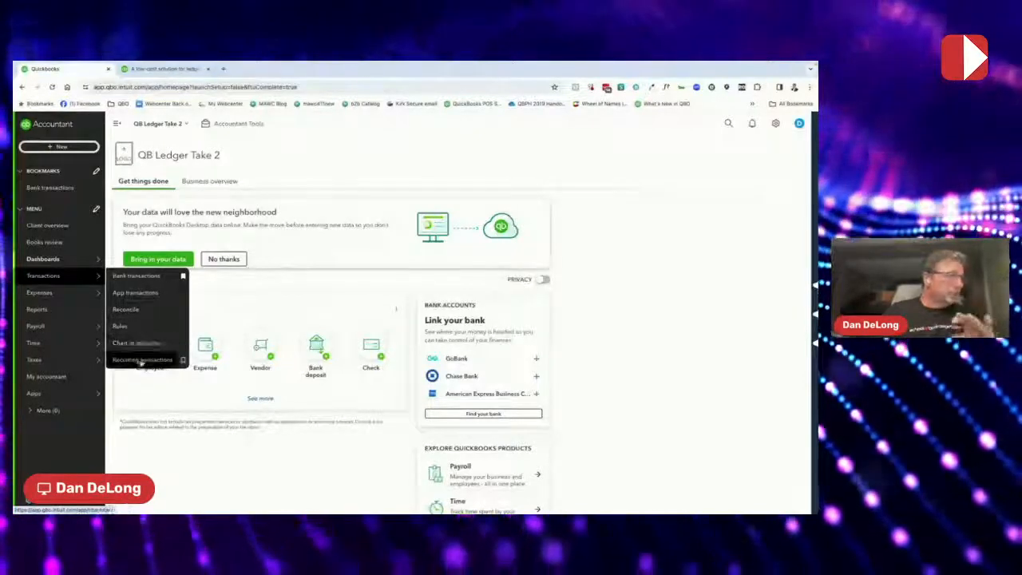
pyautogui.moveTo(72, 296)
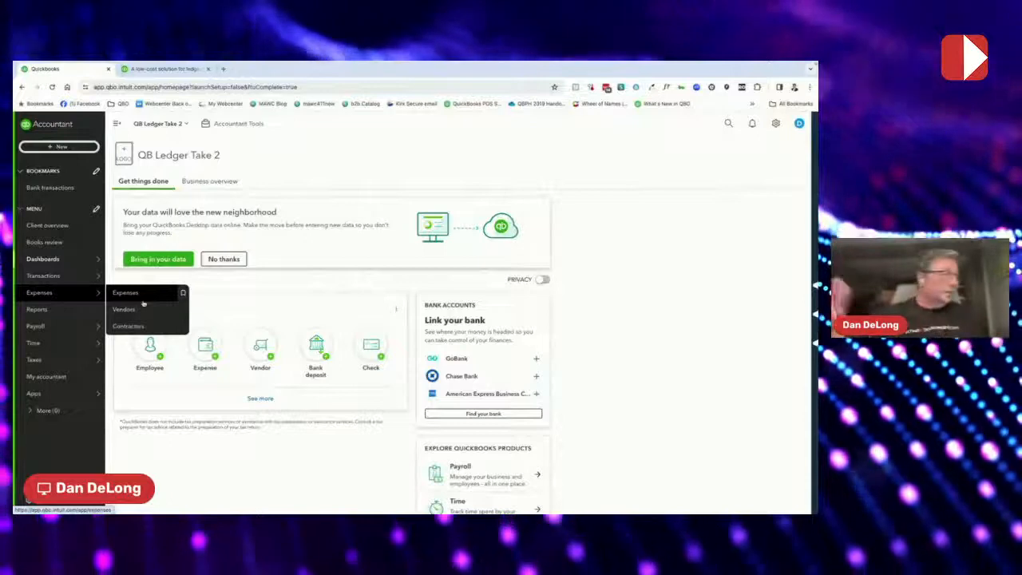
pyautogui.click(88, 309)
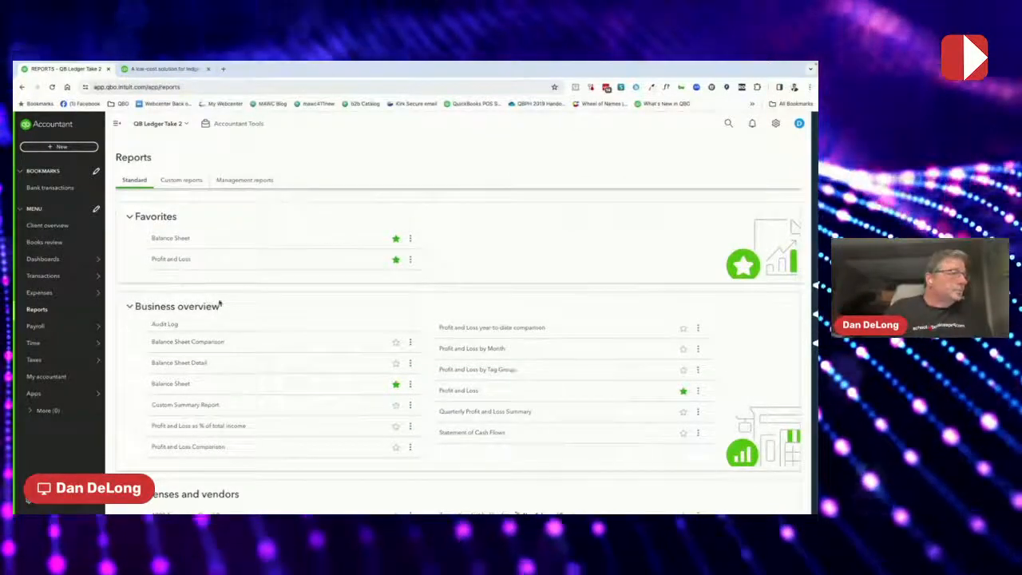
# Scroll the Standard reports down to Employee Contact List, Adjusted Trial Balance, General Ledger and Trial Balance
pyautogui.scroll(-4, 240, 384)
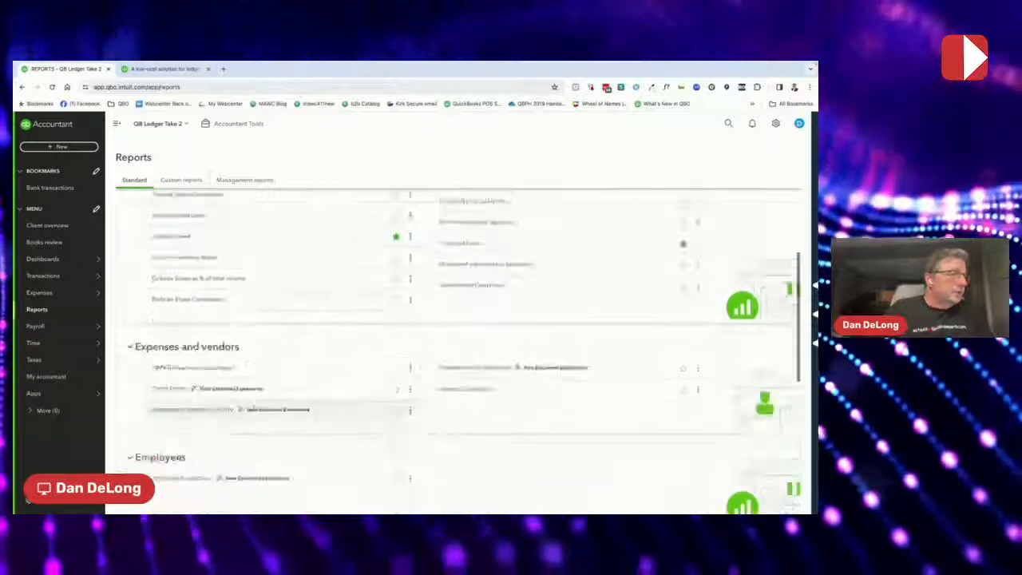
pyautogui.scroll(2, 253, 409)
pyautogui.scroll(-4, 255, 412)
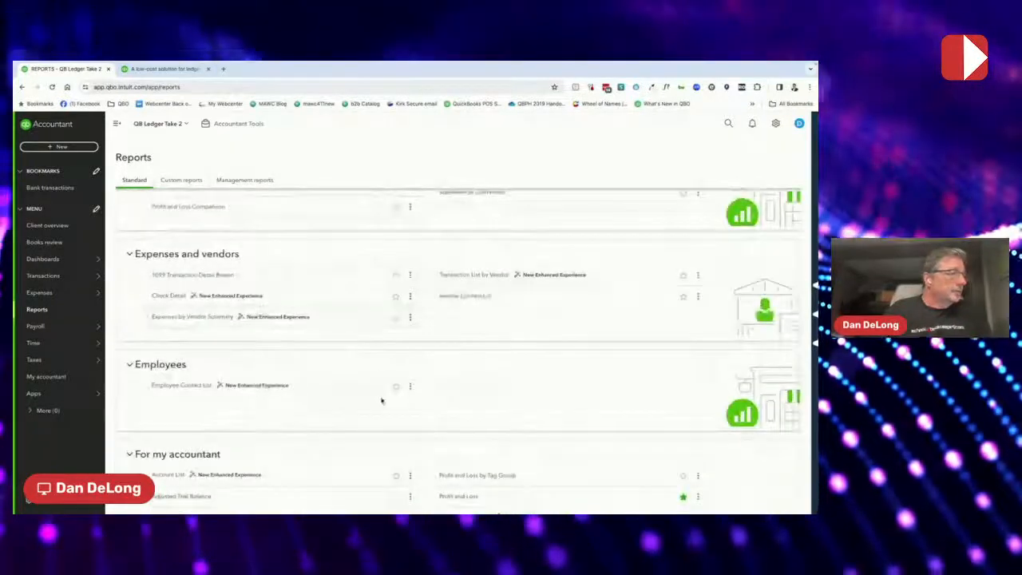
pyautogui.scroll(-1, 382, 401)
pyautogui.scroll(-2, 369, 448)
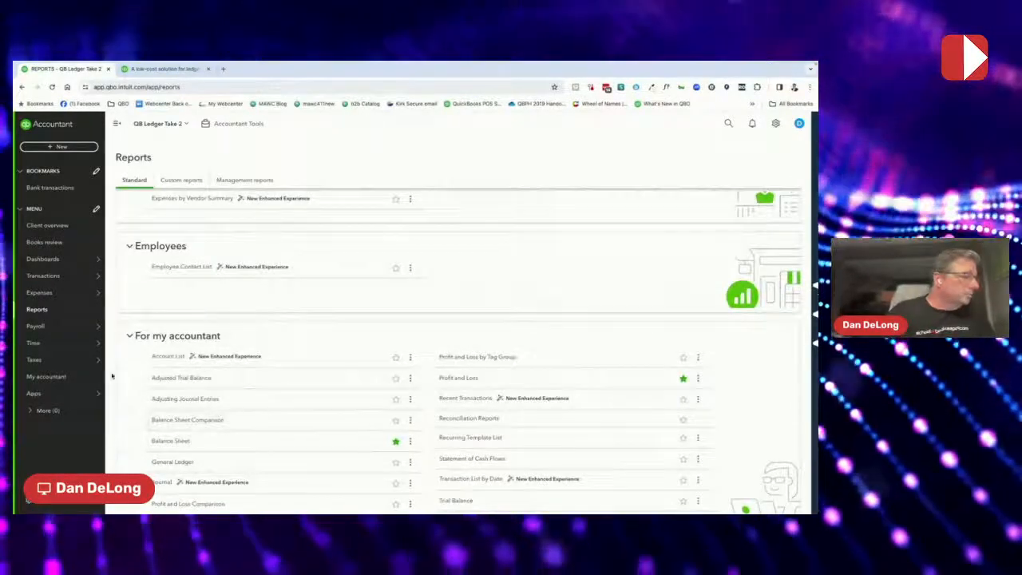
pyautogui.moveTo(73, 361)
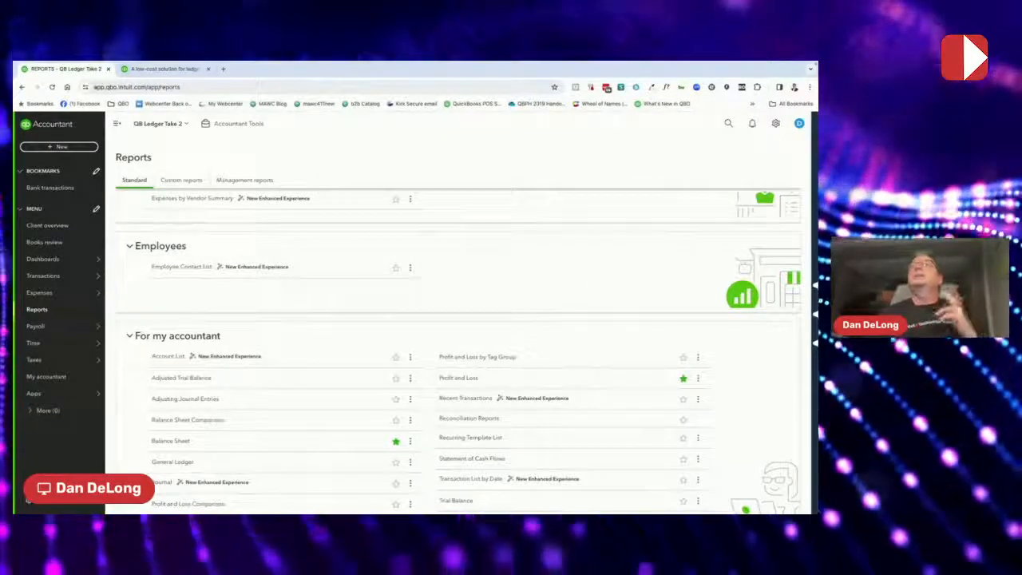
# Check the Taxes and Expenses menus, then show the Accountant Tools menu over the Reports page
pyautogui.moveTo(32, 358)
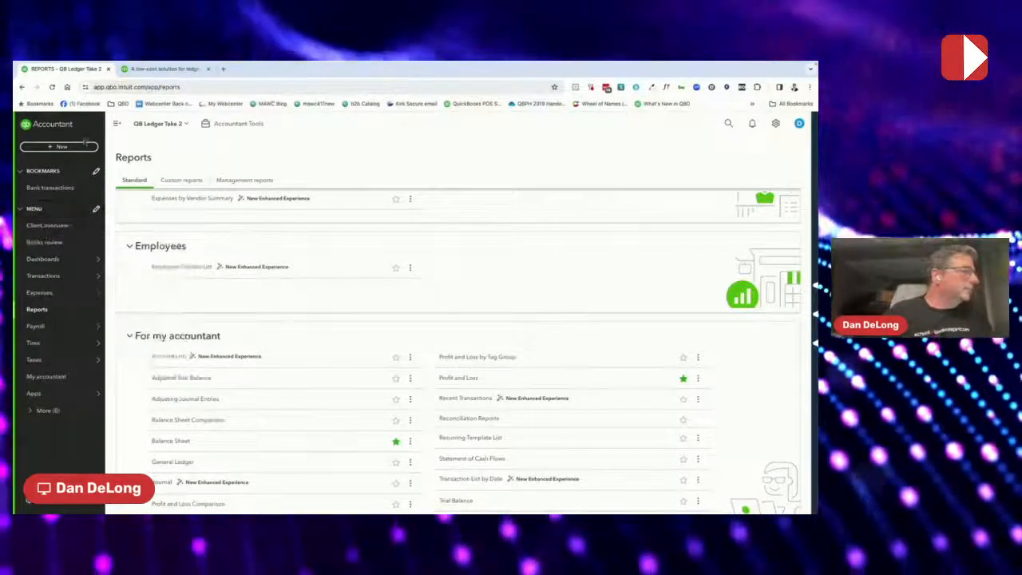
pyautogui.moveTo(48, 292)
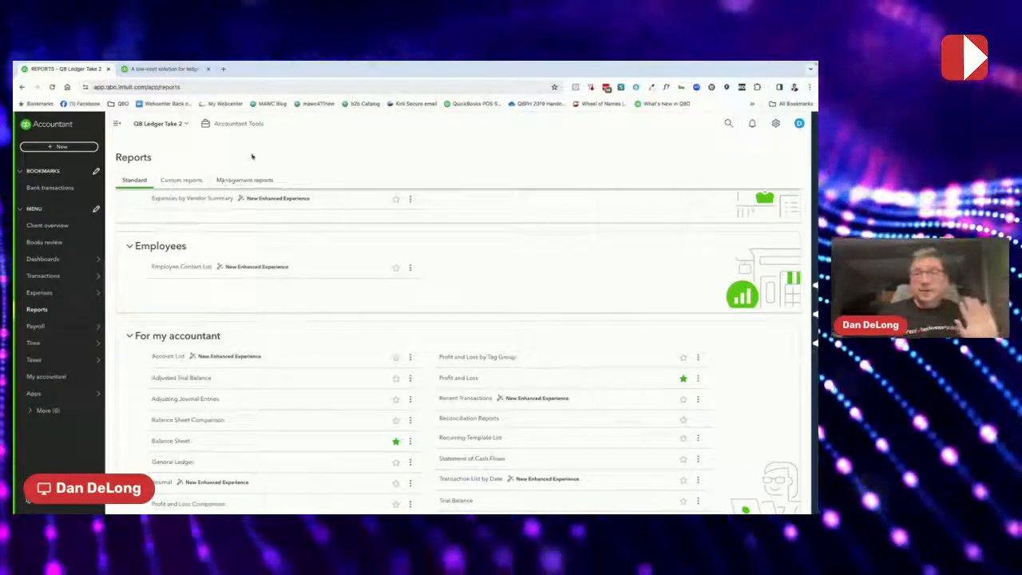
pyautogui.click(244, 125)
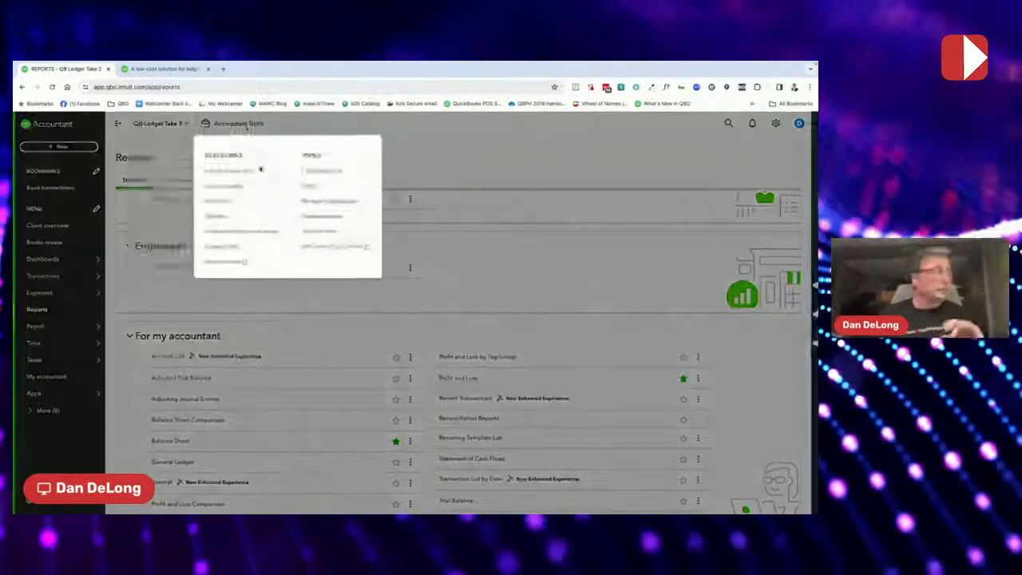